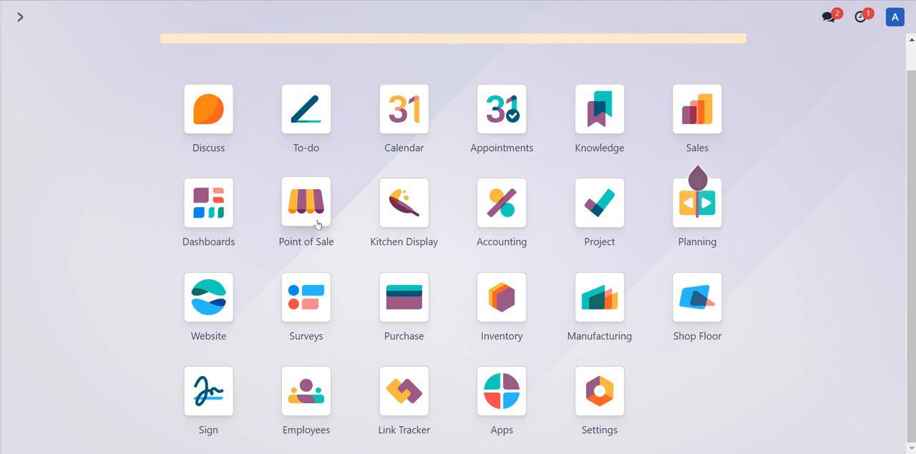
# Step: Open the Point of Sale settings and view which shops can be selected for configuration
pyautogui.click(317, 223)
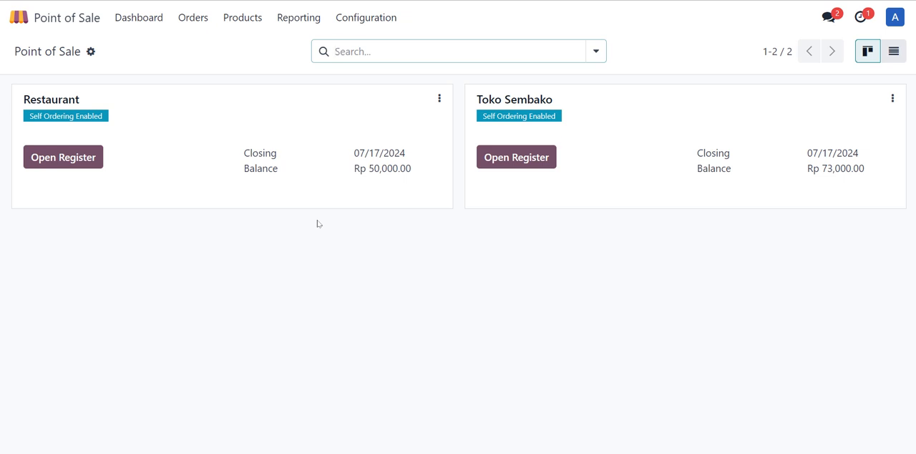
pyautogui.click(382, 30)
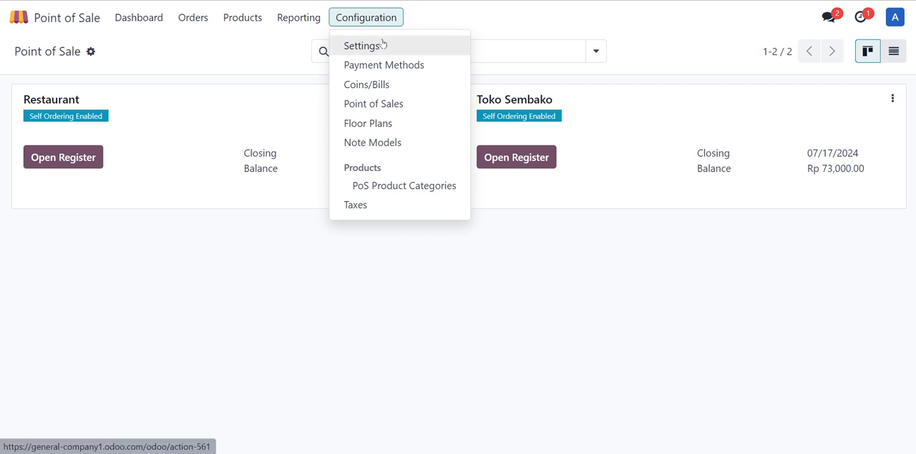
pyautogui.click(383, 43)
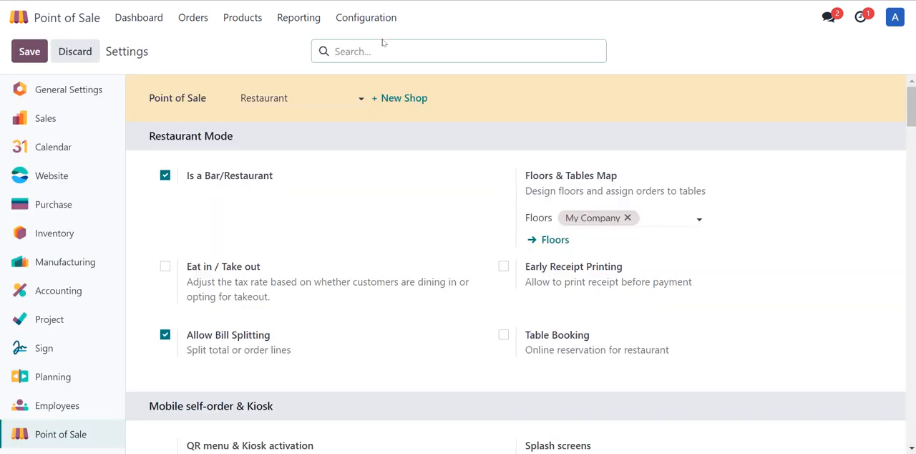
pyautogui.click(352, 102)
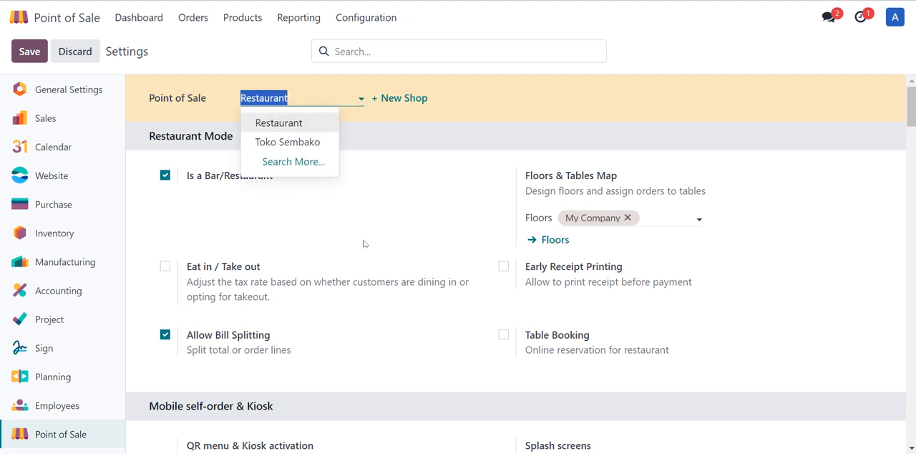
pyautogui.click(355, 20)
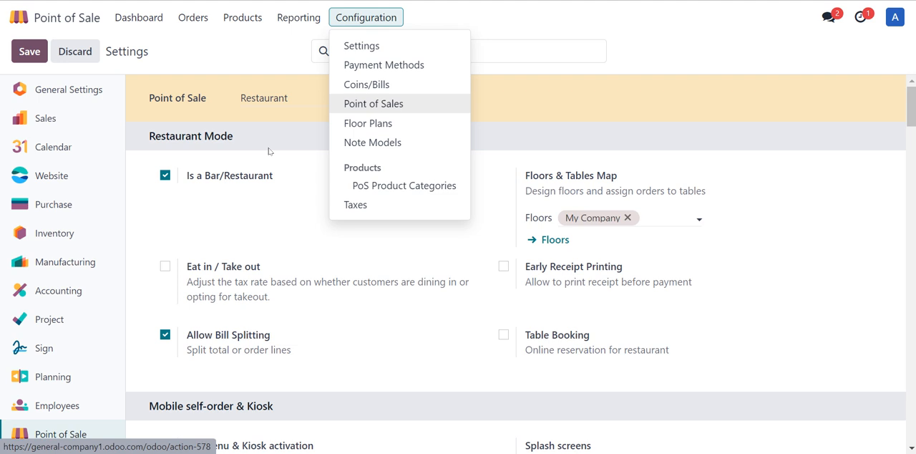
pyautogui.click(271, 49)
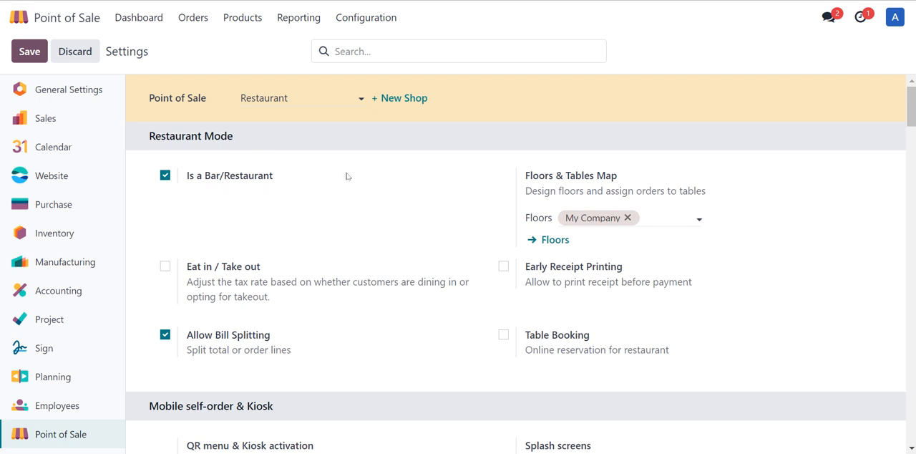
# Step: View the payment methods list and the fields of a blank payment method form without creating one
pyautogui.click(366, 19)
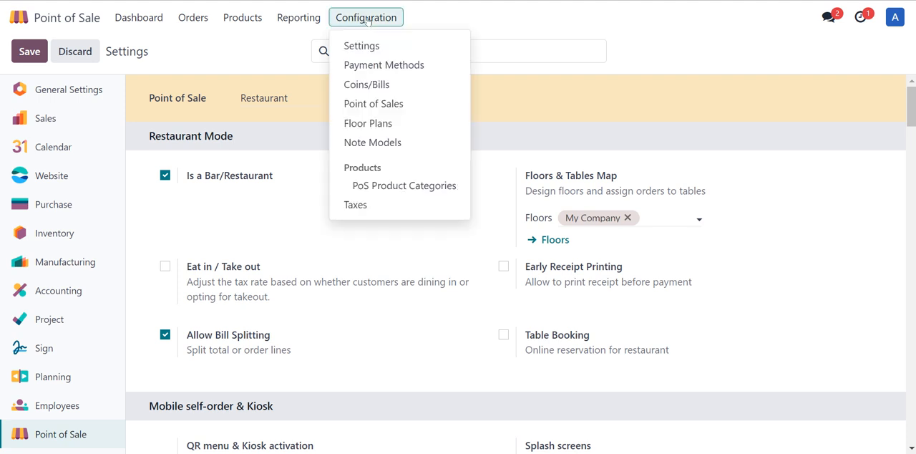
pyautogui.click(380, 72)
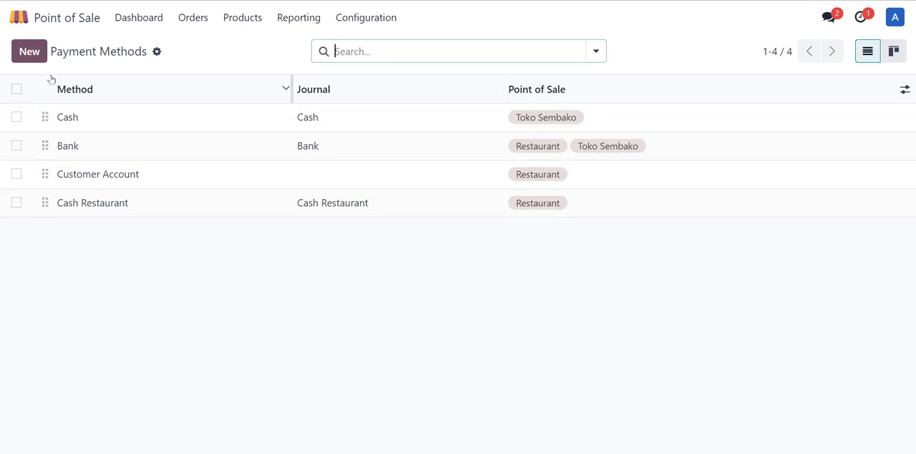
pyautogui.click(32, 53)
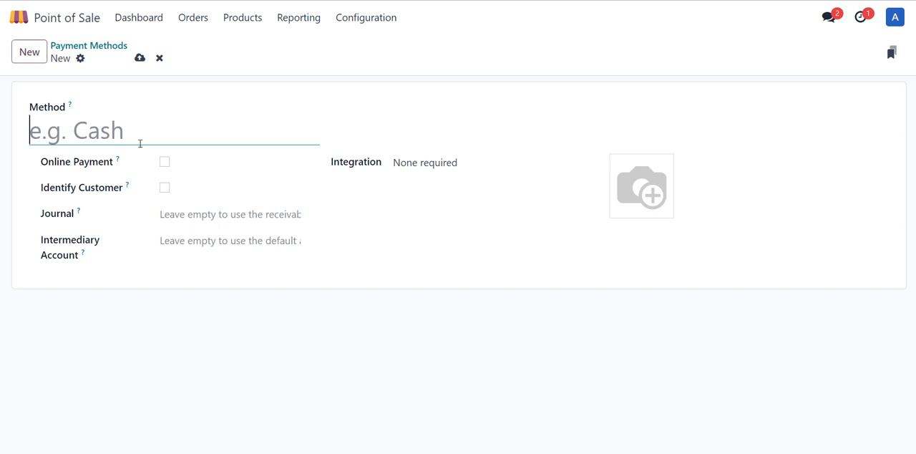
pyautogui.click(98, 45)
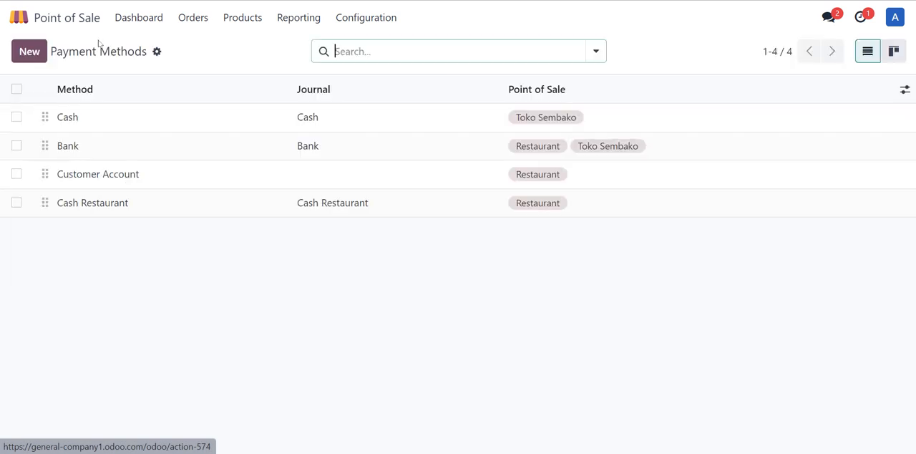
# Step: Review the payment methods assigned to the Restaurant shop and those still available to add in its settings
pyautogui.click(349, 27)
pyautogui.click(354, 46)
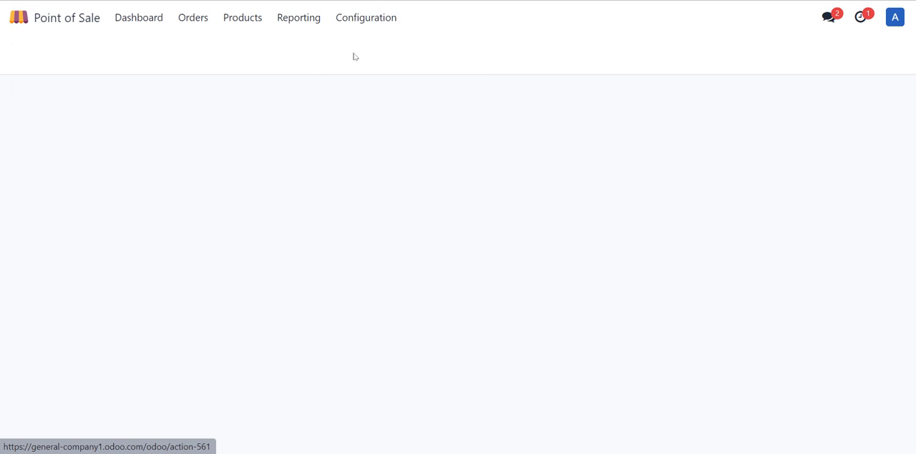
pyautogui.scroll(-1, 312, 191)
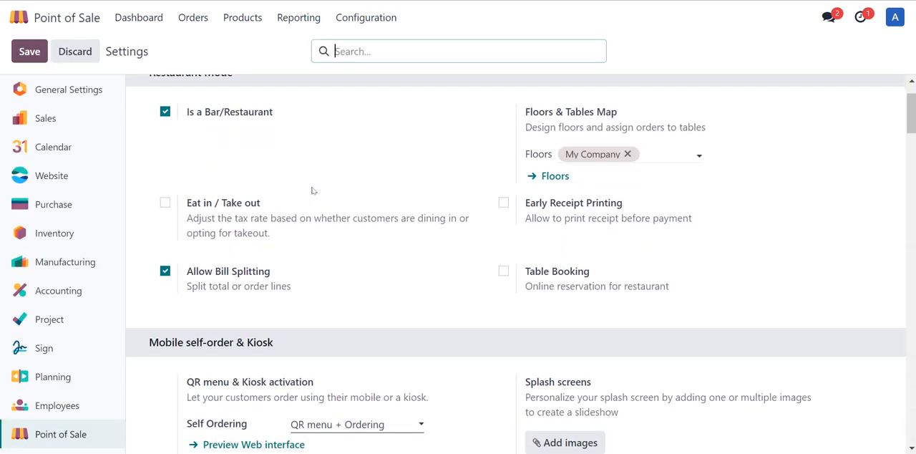
pyautogui.scroll(-10, 312, 190)
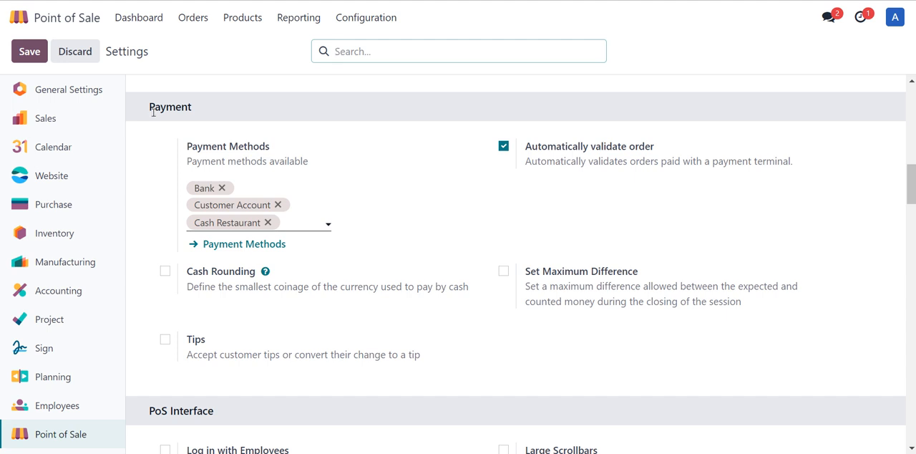
pyautogui.click(285, 222)
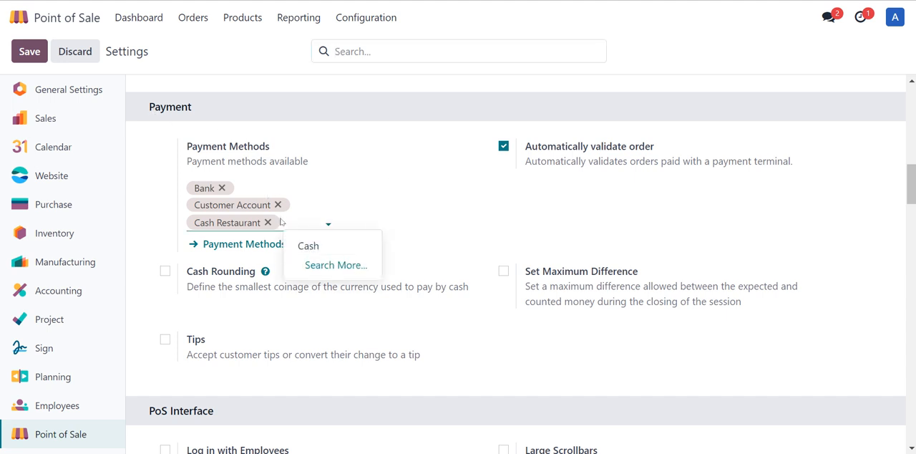
# Step: Open the list of PoS product categories
pyautogui.click(379, 18)
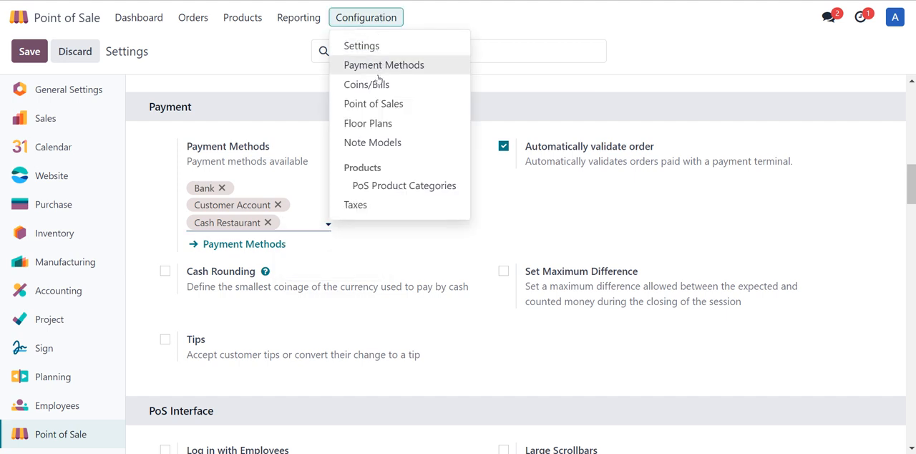
pyautogui.click(392, 187)
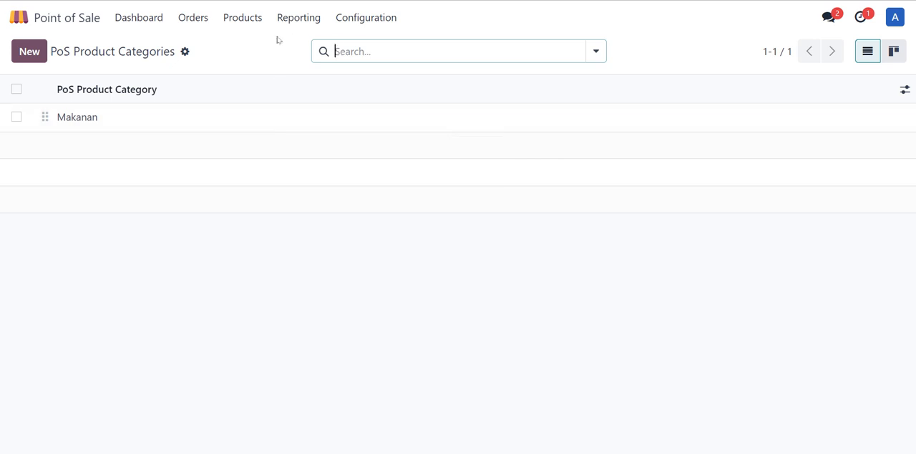
# Step: Assign the Makanan product category to the Kitchen Display preparation display and save it
pyautogui.click(204, 23)
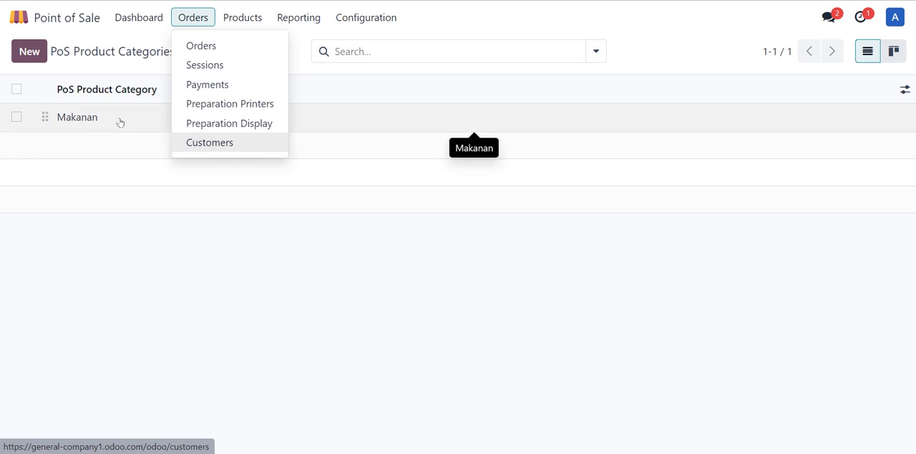
pyautogui.click(268, 128)
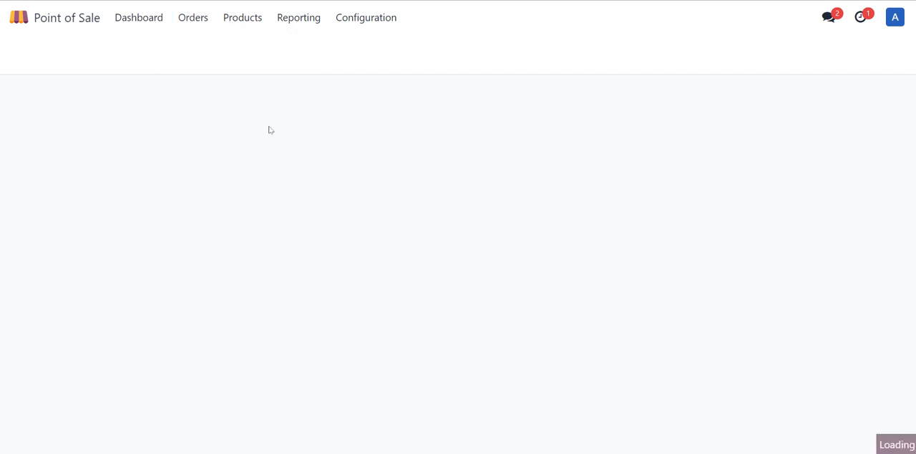
pyautogui.click(440, 98)
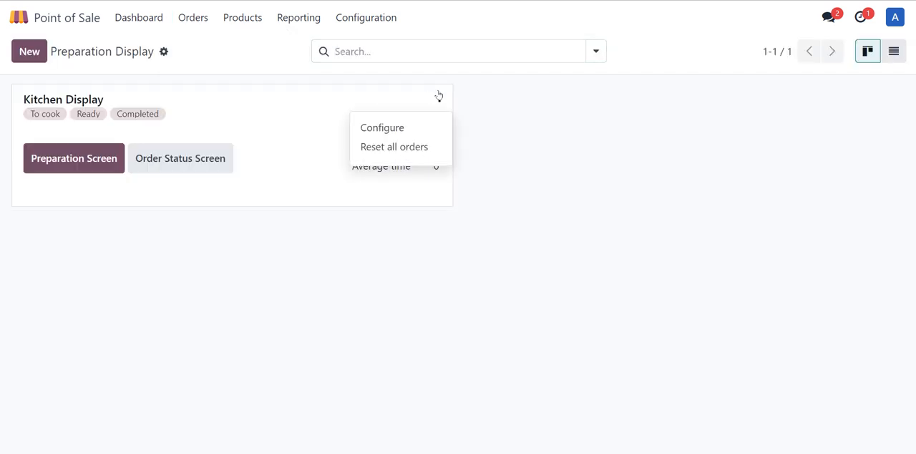
pyautogui.click(410, 133)
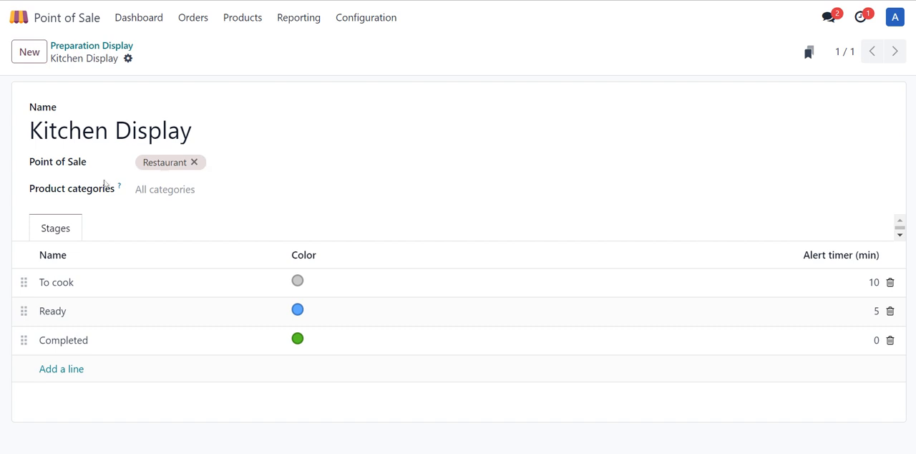
pyautogui.click(161, 186)
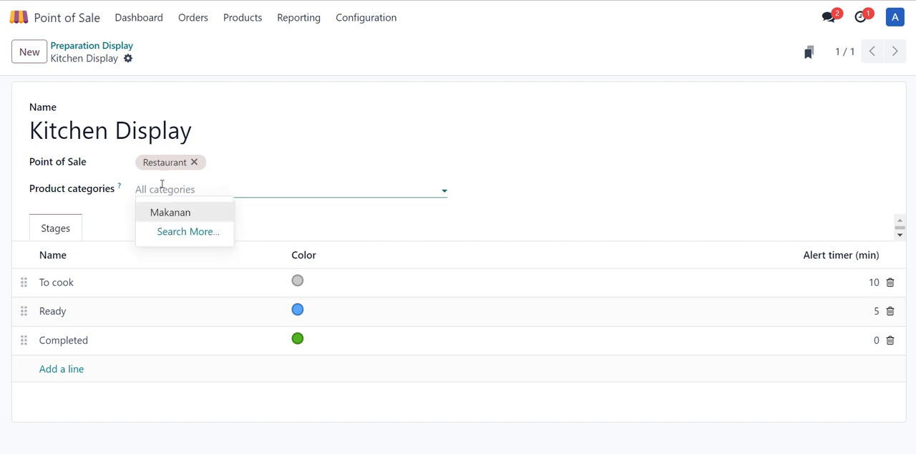
pyautogui.click(178, 215)
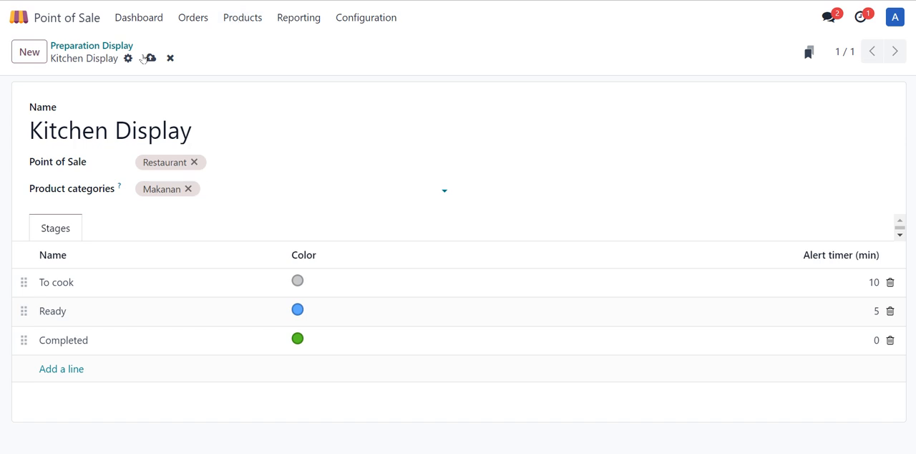
pyautogui.click(150, 58)
# Step: Examine the Point of Sale category and availability options in the Capcay product's sales information
pyautogui.click(246, 20)
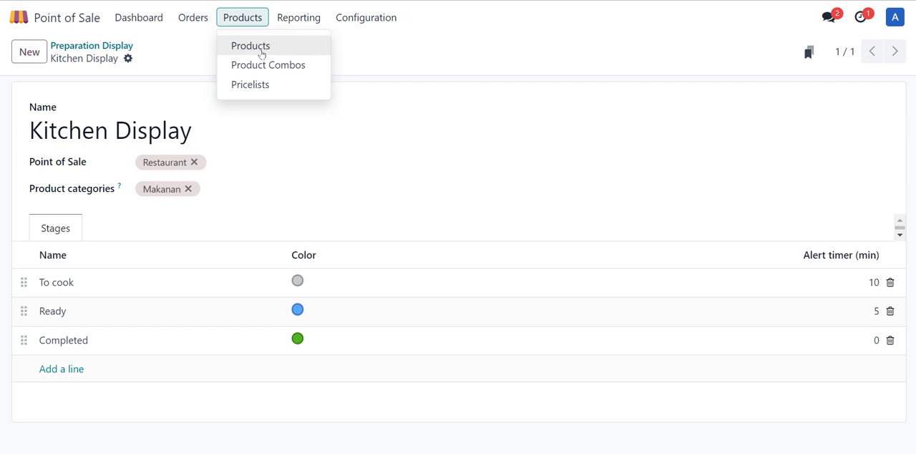
pyautogui.click(286, 48)
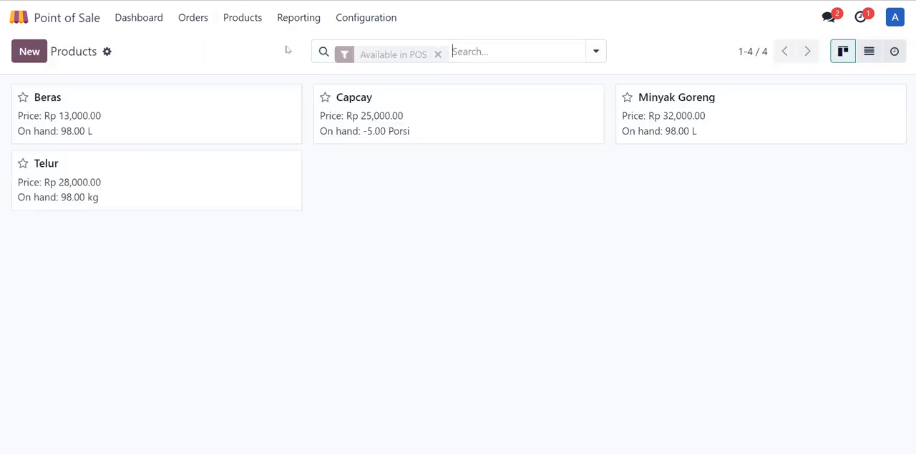
pyautogui.click(560, 117)
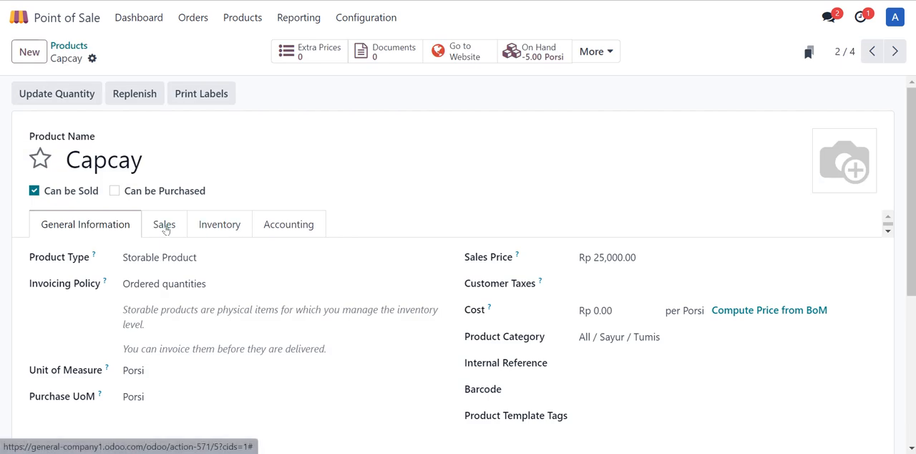
pyautogui.click(165, 226)
pyautogui.scroll(-3, 163, 230)
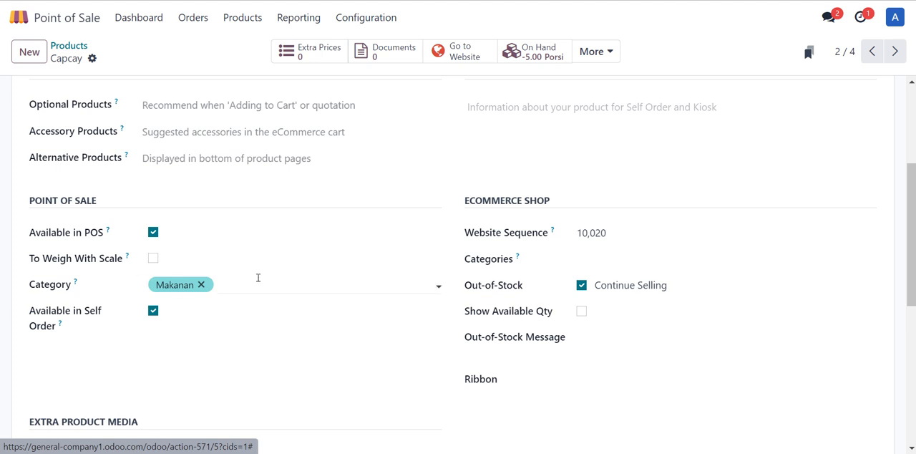
pyautogui.click(257, 277)
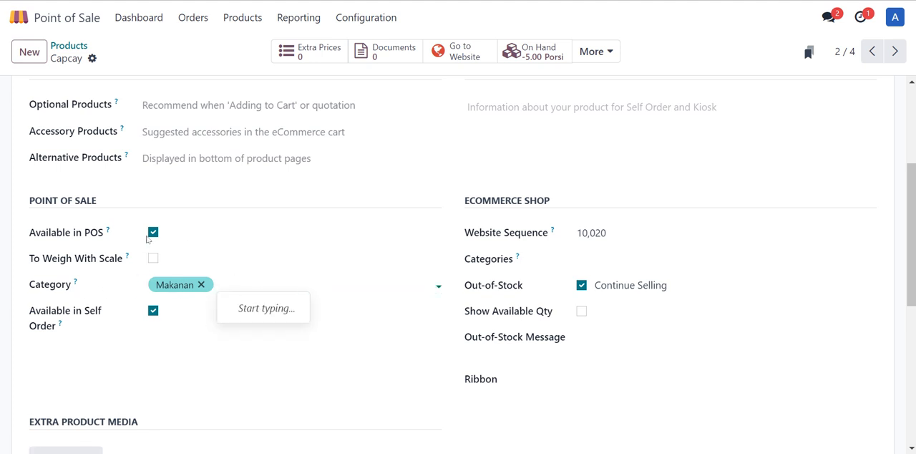
pyautogui.scroll(3, 149, 241)
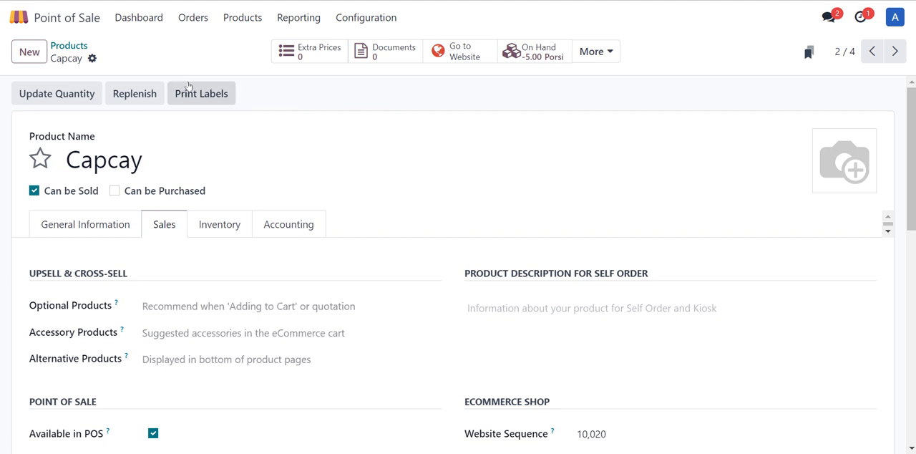
# Step: View the floor plans and the Point of Sales choices on a blank floor plan form, and discard the form
pyautogui.click(379, 20)
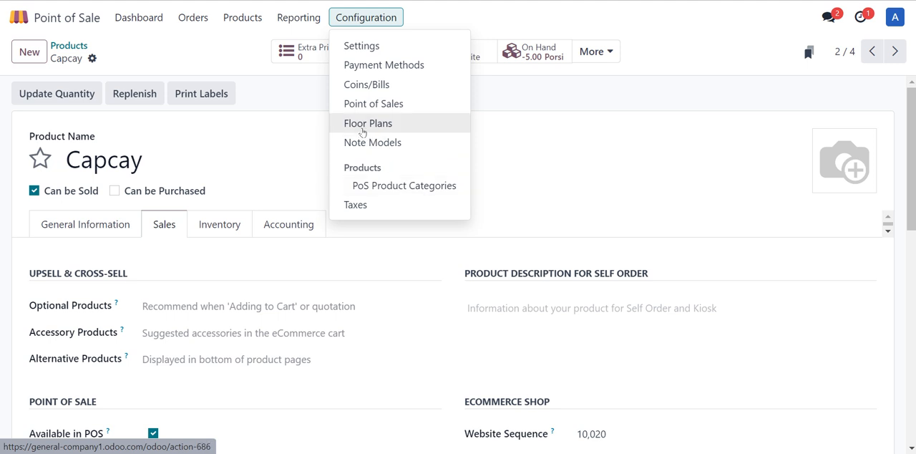
pyautogui.click(363, 125)
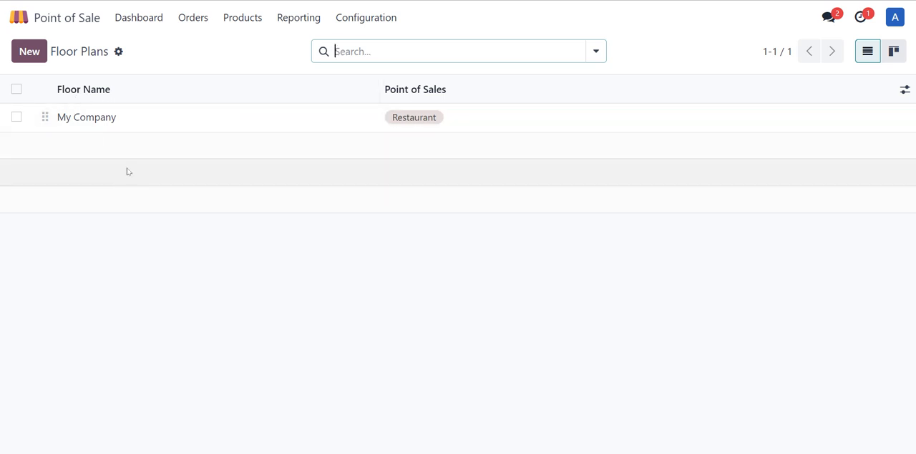
pyautogui.click(29, 52)
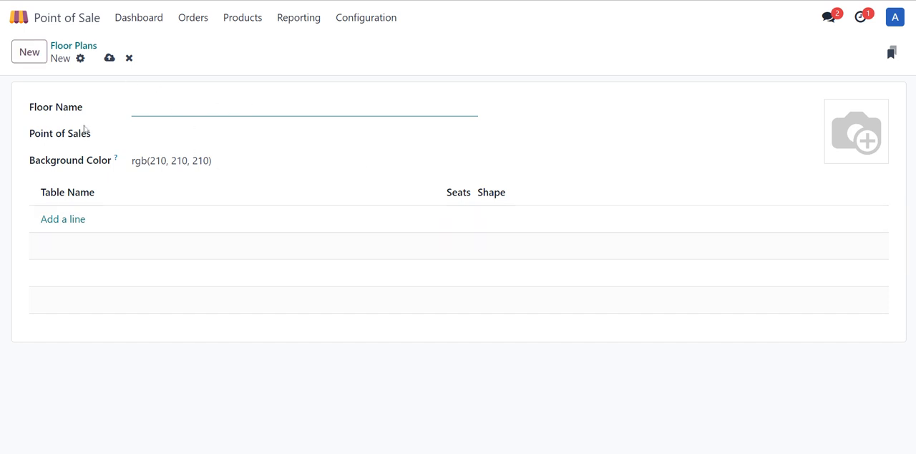
pyautogui.click(161, 135)
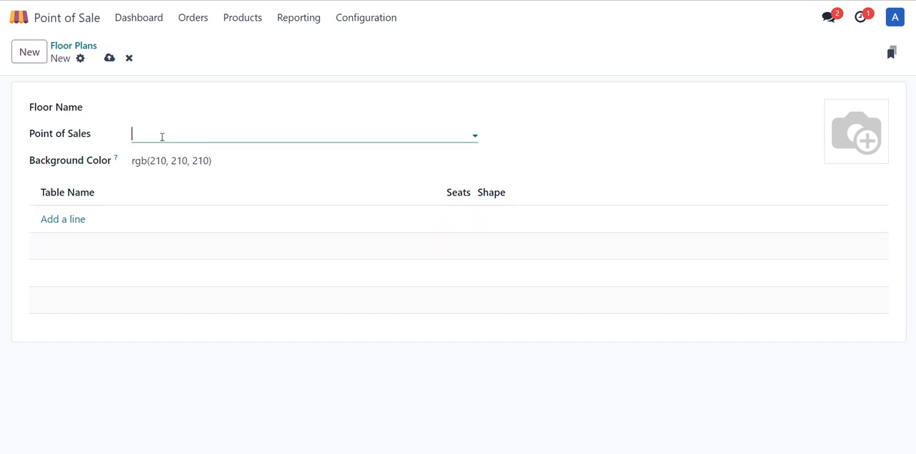
pyautogui.click(129, 58)
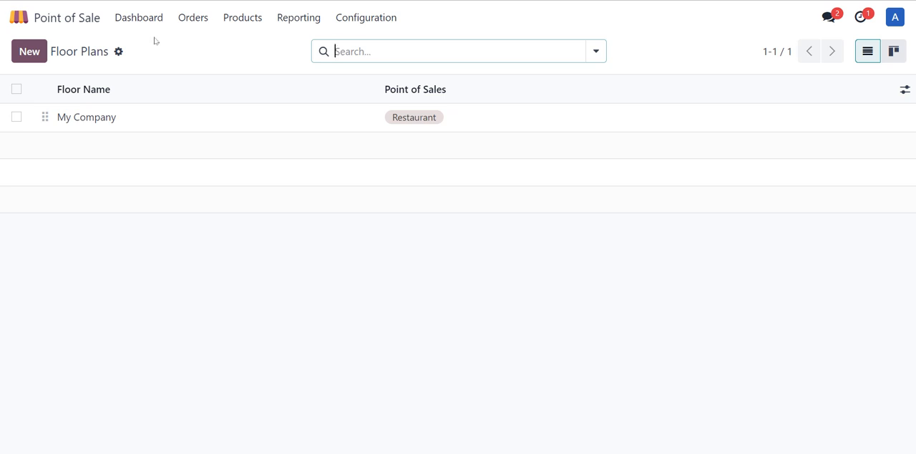
# Step: Return to the Point of Sale dashboard and open a Toko Sembako register session with the proposed opening cash
pyautogui.click(153, 29)
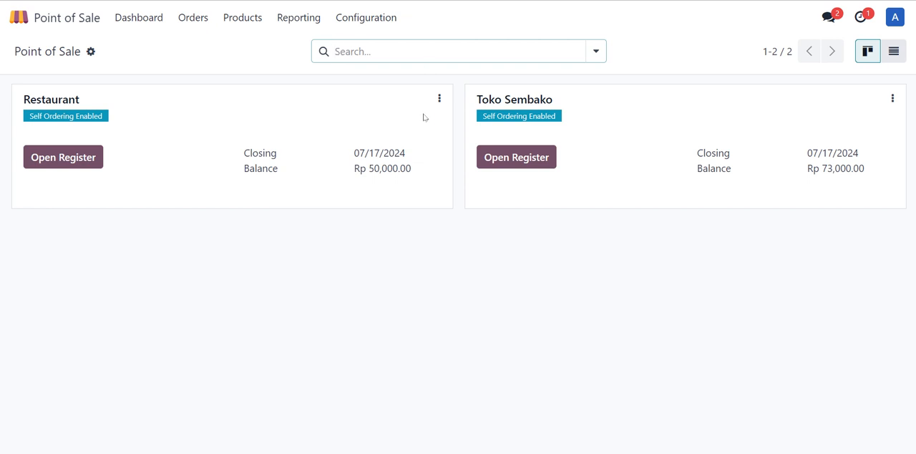
pyautogui.click(523, 158)
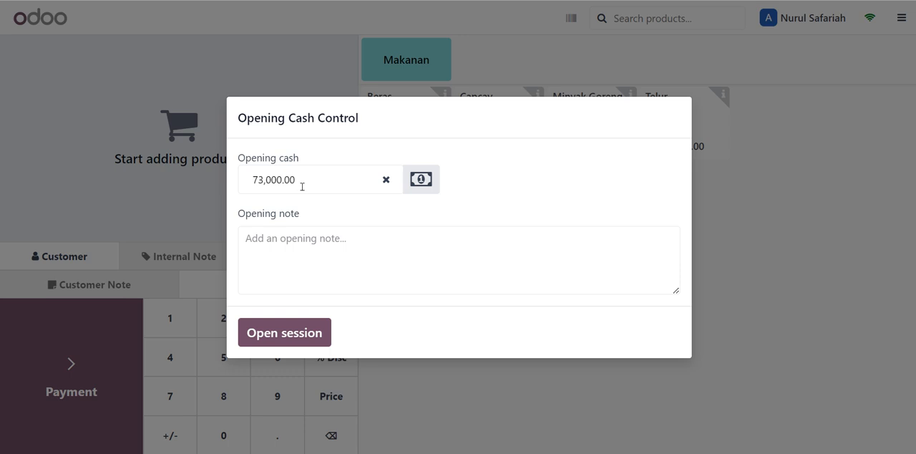
pyautogui.click(284, 333)
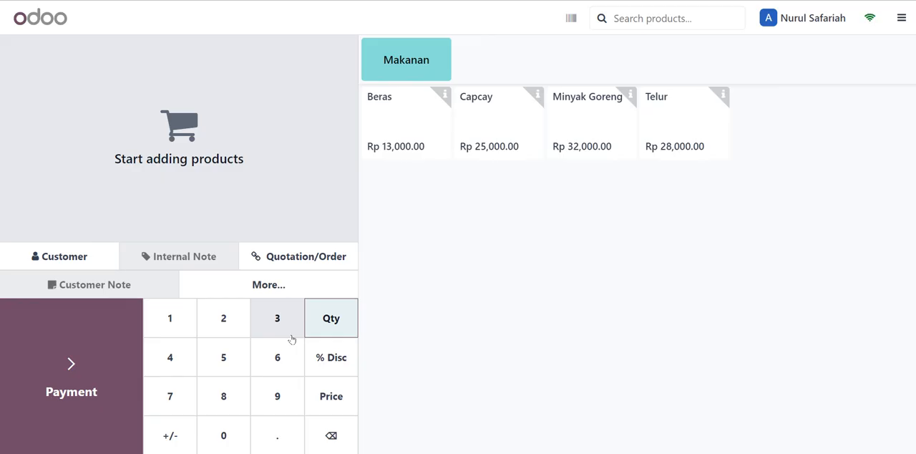
# Step: Add one Beras, one Minyak Goreng and one Telur to the order
pyautogui.click(414, 152)
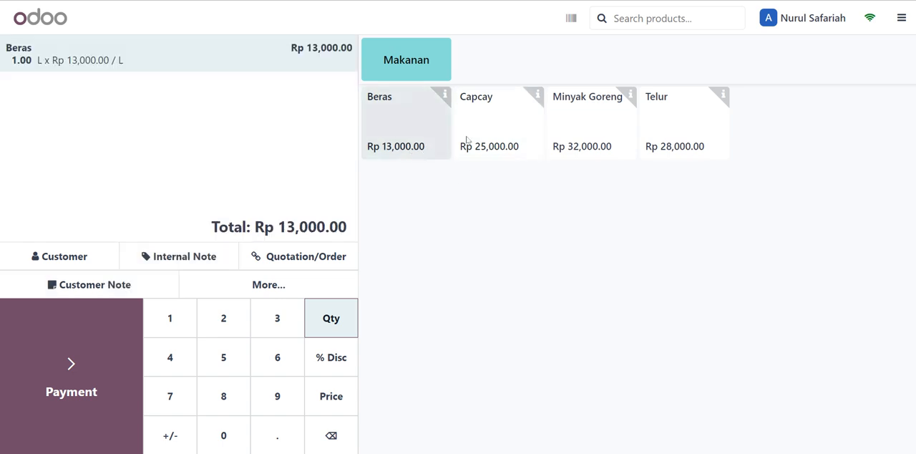
pyautogui.click(556, 133)
pyautogui.click(674, 113)
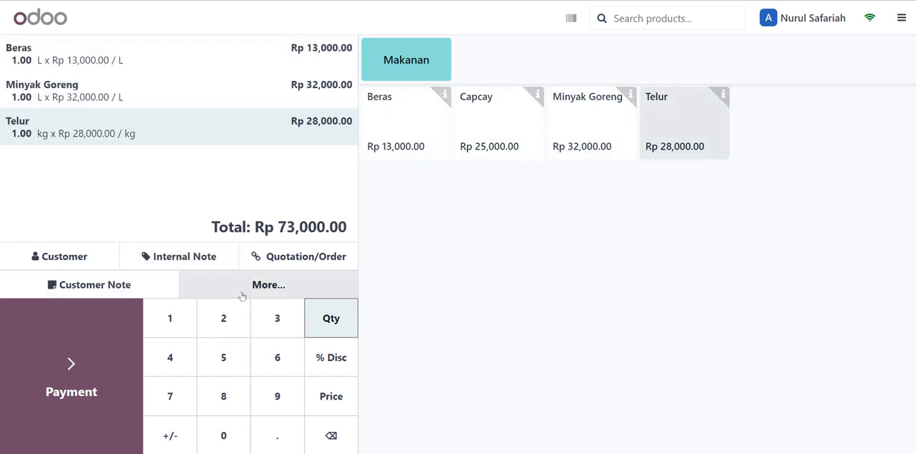
# Step: Proceed to payment for the order and add a Cash payment of 50,000
pyautogui.click(105, 374)
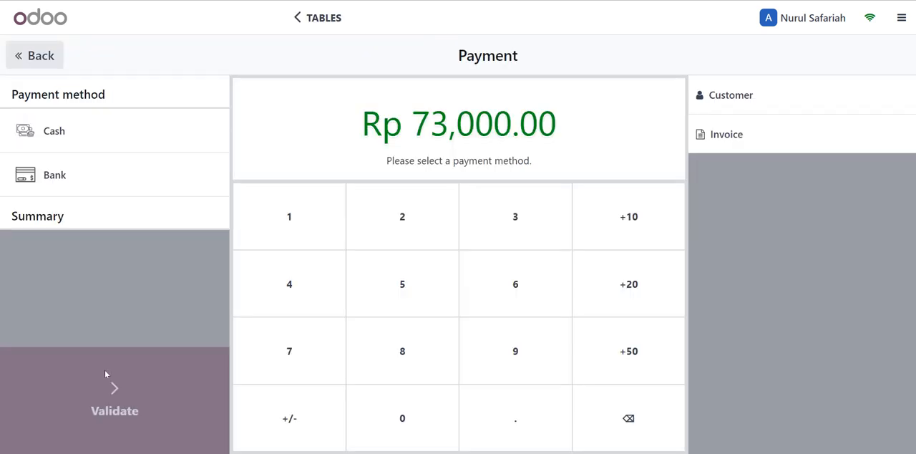
pyautogui.click(158, 140)
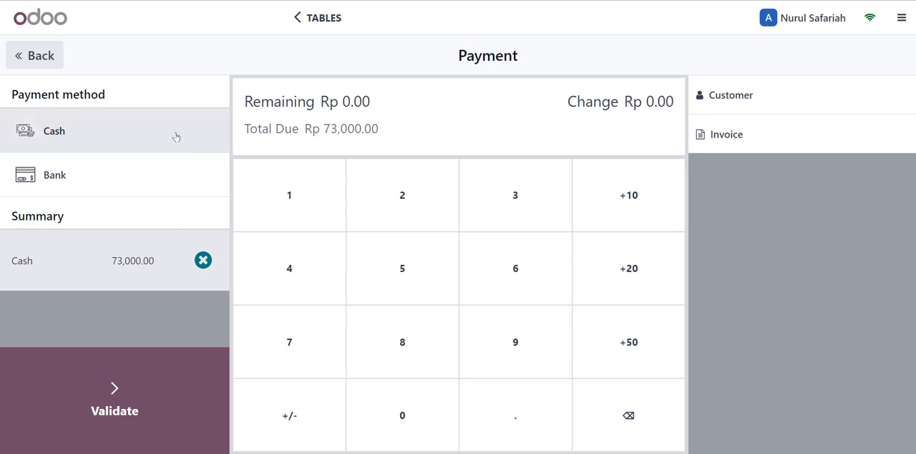
pyautogui.click(203, 259)
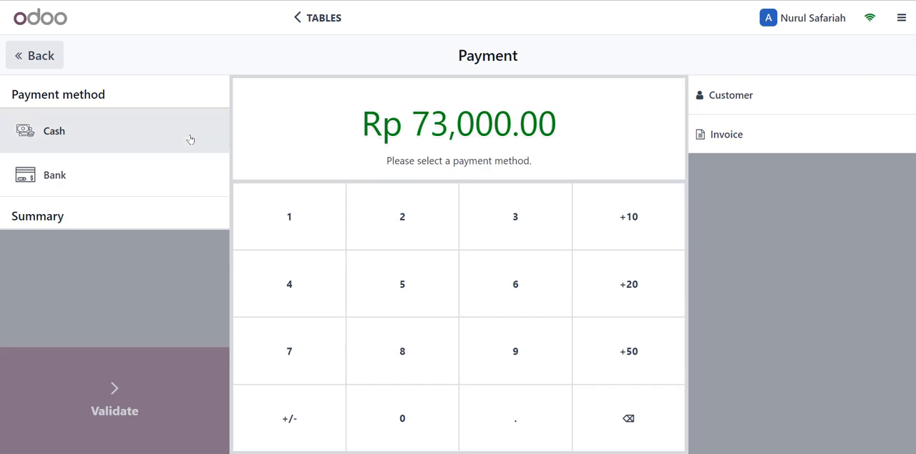
pyautogui.click(191, 118)
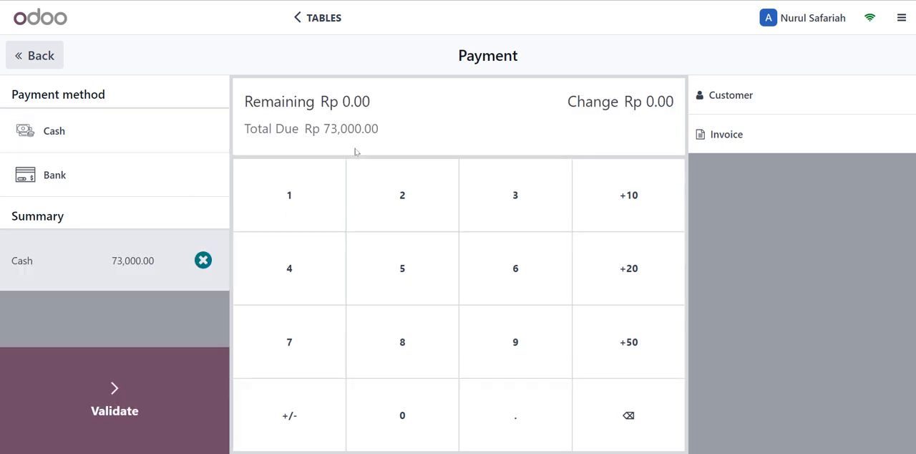
pyautogui.write('5')
pyautogui.write('0,0')
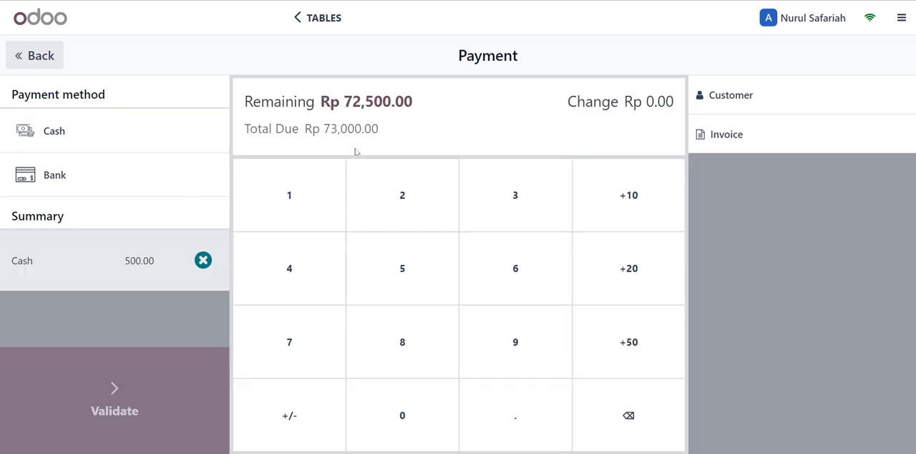
pyautogui.write('00')
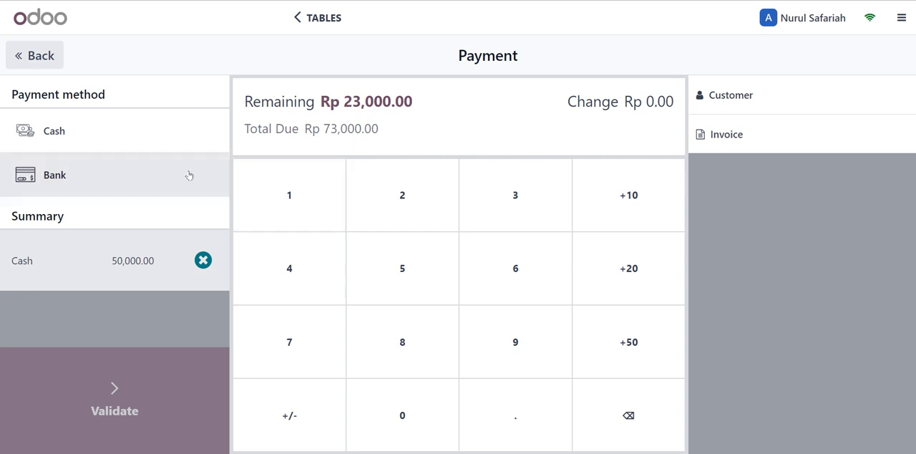
# Step: Pay the remaining 23,000 by Bank, validate the payment and start a new order
pyautogui.click(173, 182)
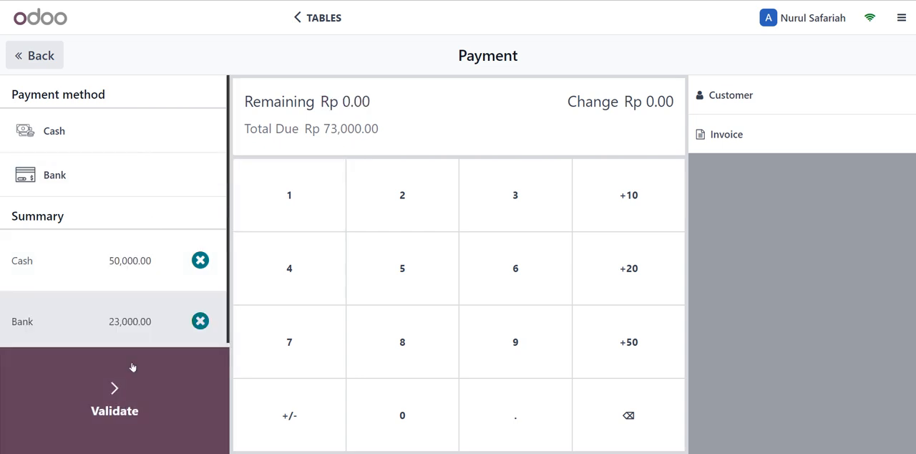
pyautogui.scroll(-1, 153, 302)
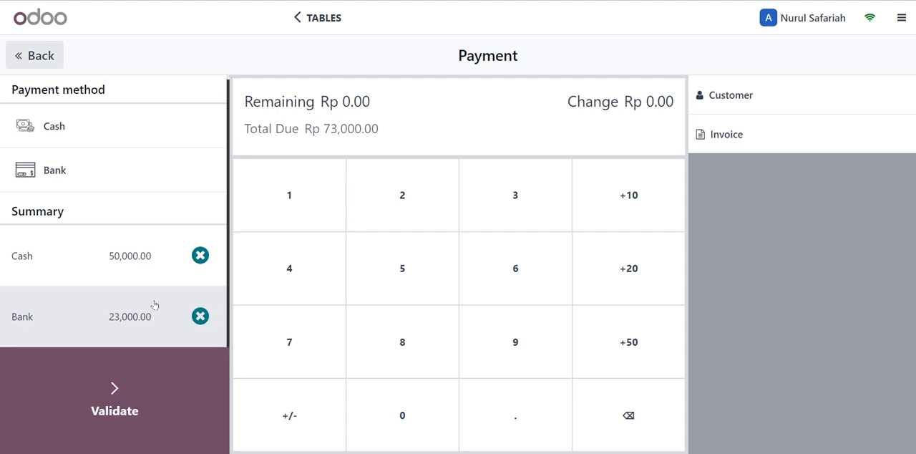
pyautogui.click(118, 387)
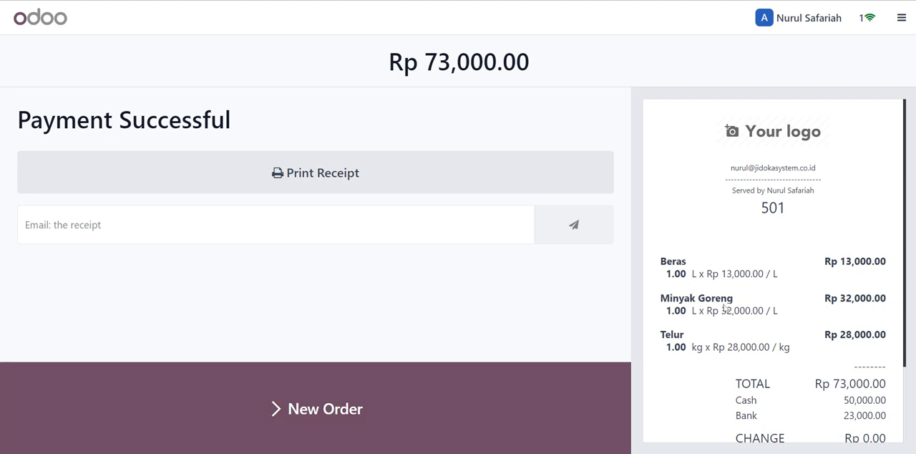
pyautogui.scroll(-2, 666, 307)
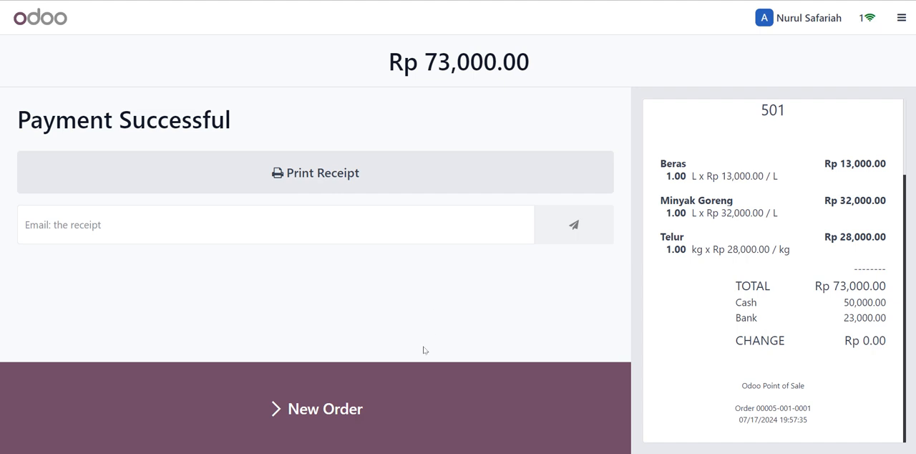
pyautogui.click(332, 428)
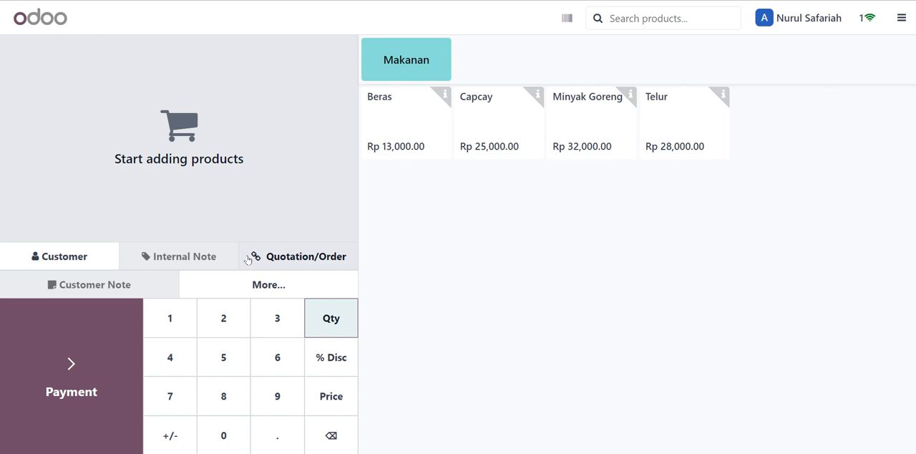
# Step: Close the Toko Sembako register with a counted cash amount of 123000
pyautogui.click(895, 31)
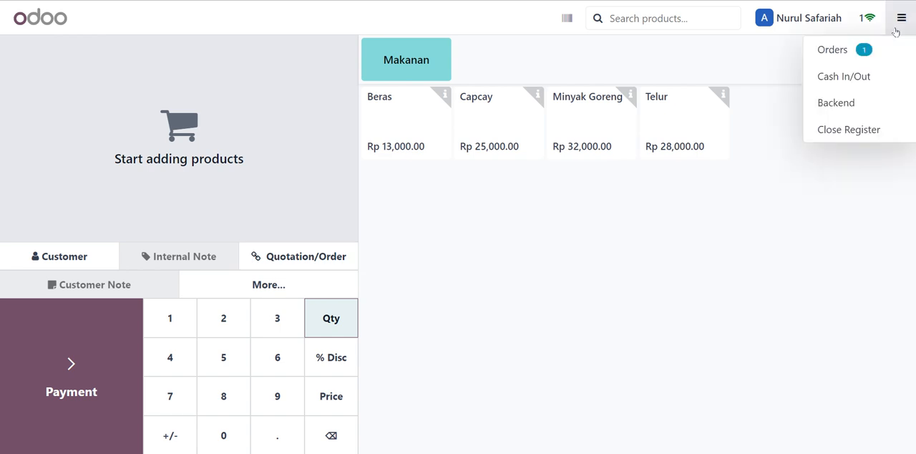
pyautogui.click(865, 134)
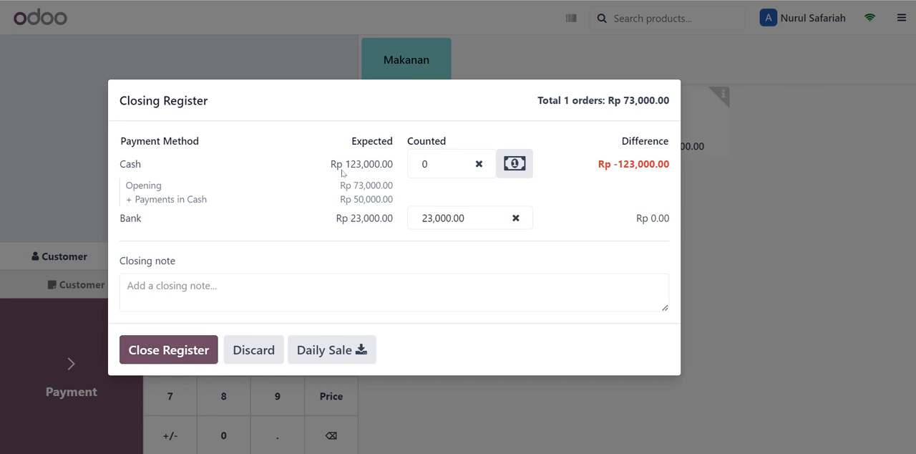
pyautogui.click(457, 166)
pyautogui.write('123000')
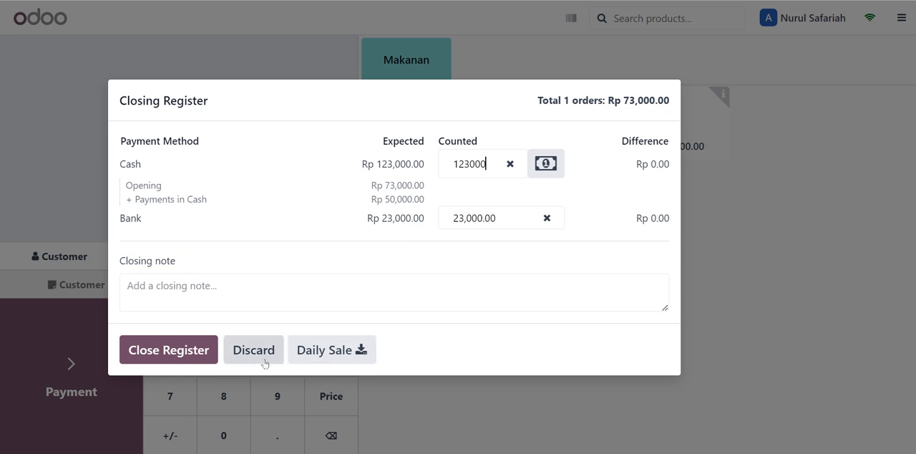
pyautogui.click(207, 361)
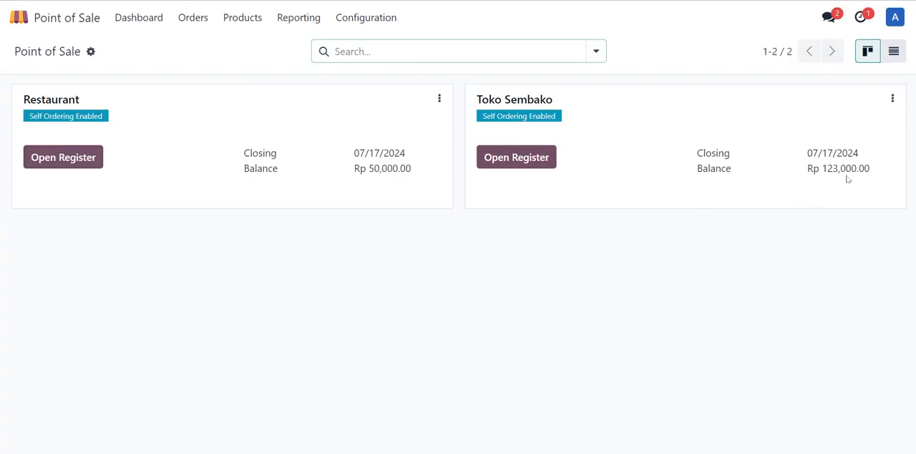
# Step: Switch to the Accounting app, examine the Cash journal's transactions for the closed session, and return to the Accounting dashboard
pyautogui.click(19, 23)
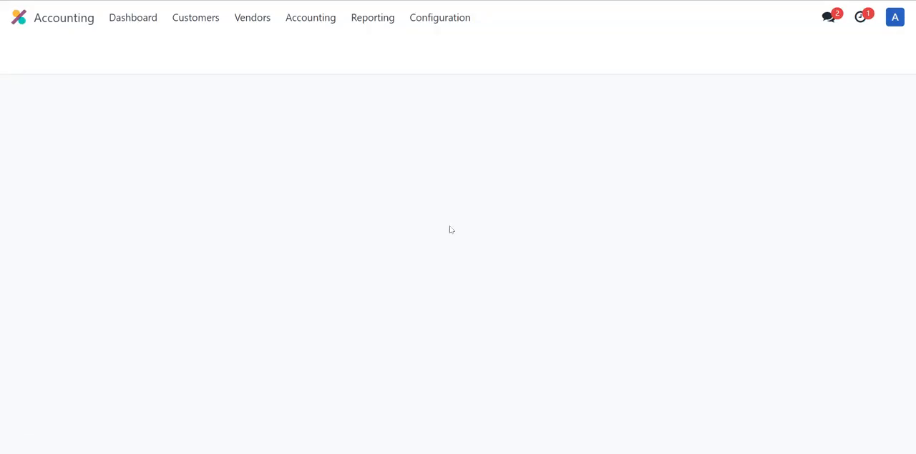
pyautogui.scroll(-3, 367, 263)
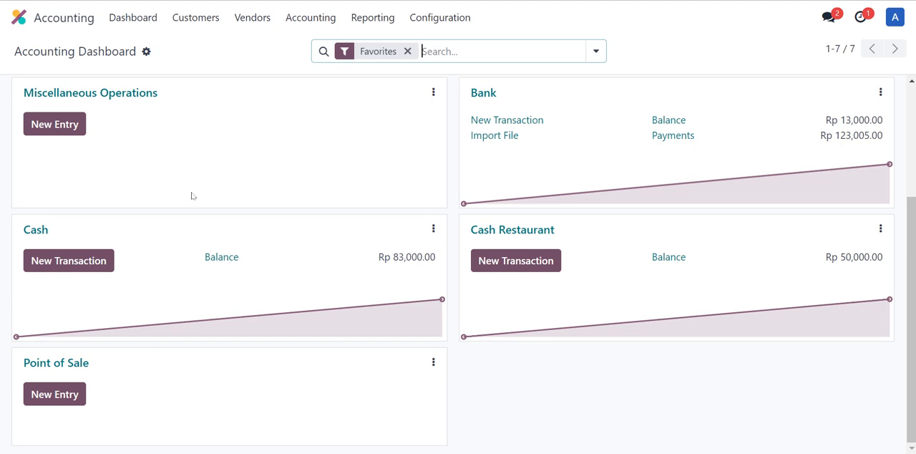
pyautogui.click(432, 228)
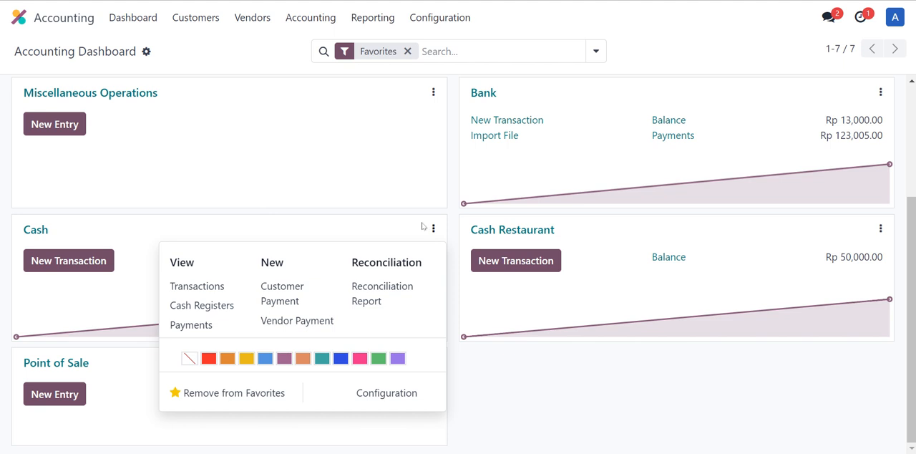
pyautogui.click(203, 286)
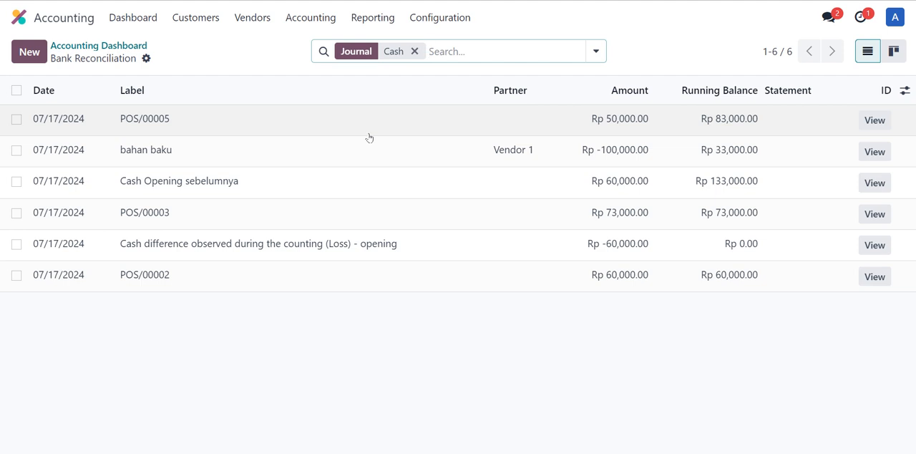
pyautogui.click(369, 134)
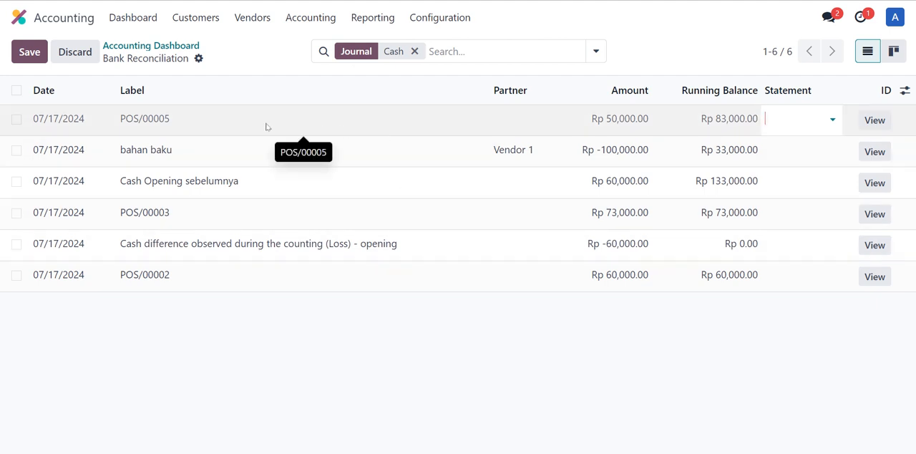
pyautogui.click(173, 45)
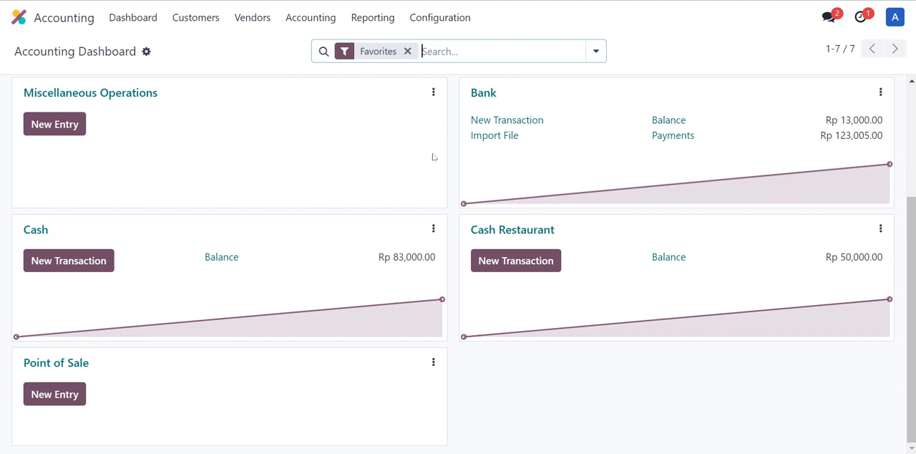
# Step: Create a new transaction in the Bank journal and label it "pos"
pyautogui.moveTo(846, 177)
pyautogui.click(533, 126)
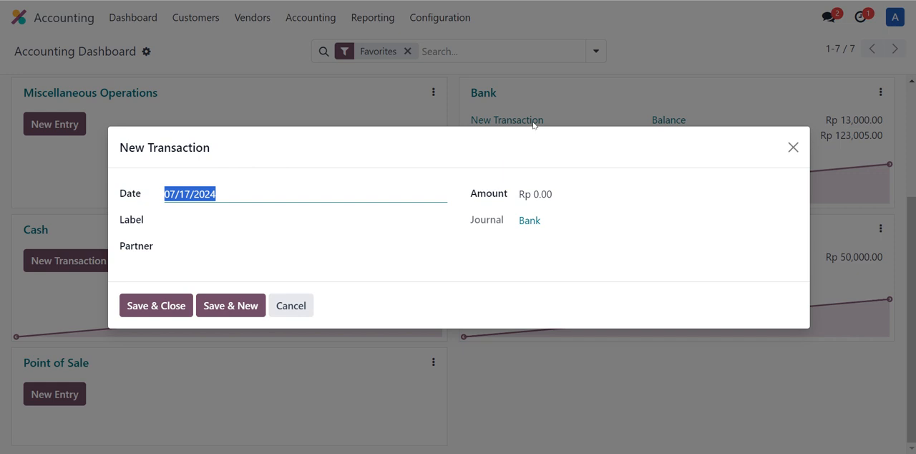
pyautogui.click(397, 220)
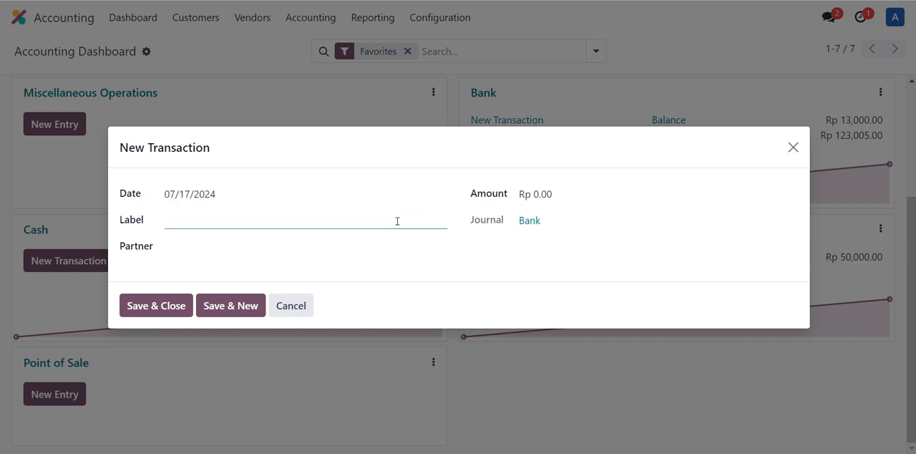
pyautogui.write('pos')
# Step: Set the Bank transaction's amount to Rp 23000, then save and close it
pyautogui.click(581, 198)
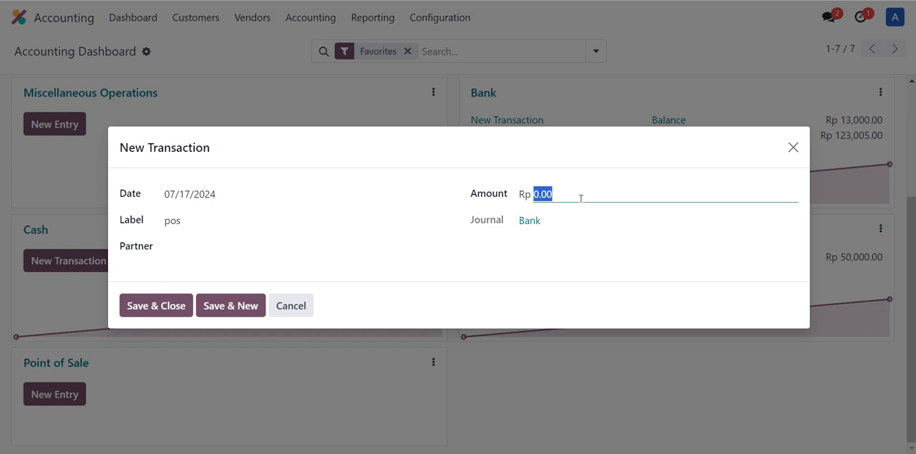
pyautogui.moveTo(634, 131); pyautogui.dragTo(638, 157)
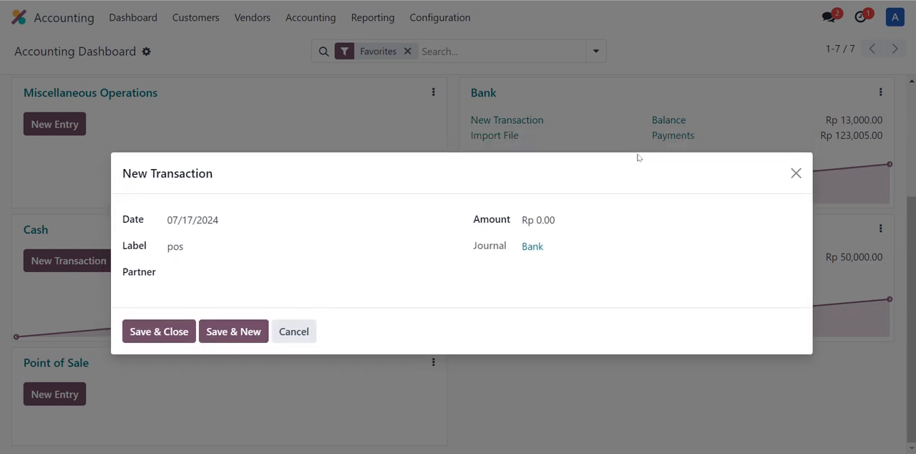
pyautogui.click(544, 219)
pyautogui.click(544, 219)
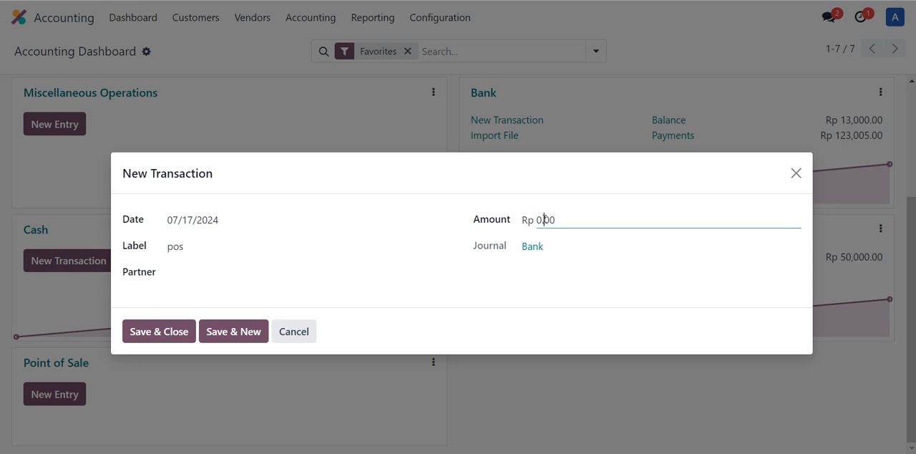
pyautogui.doubleClick(545, 219)
pyautogui.write('23000')
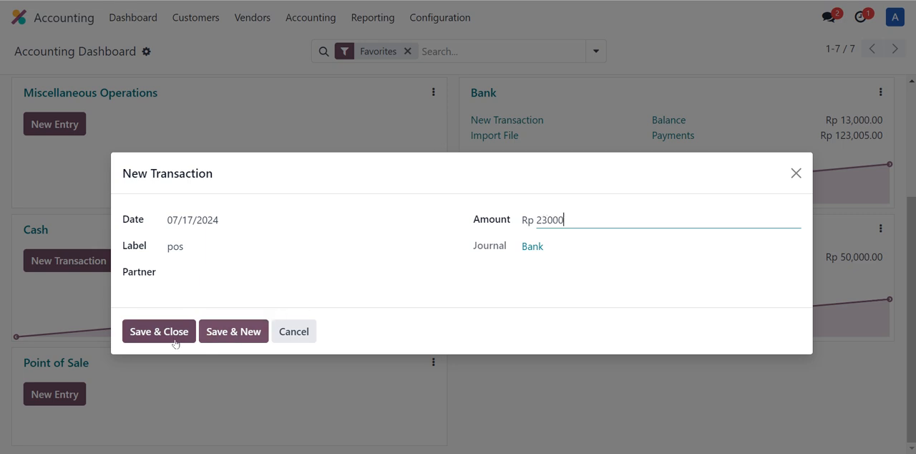
pyautogui.click(174, 344)
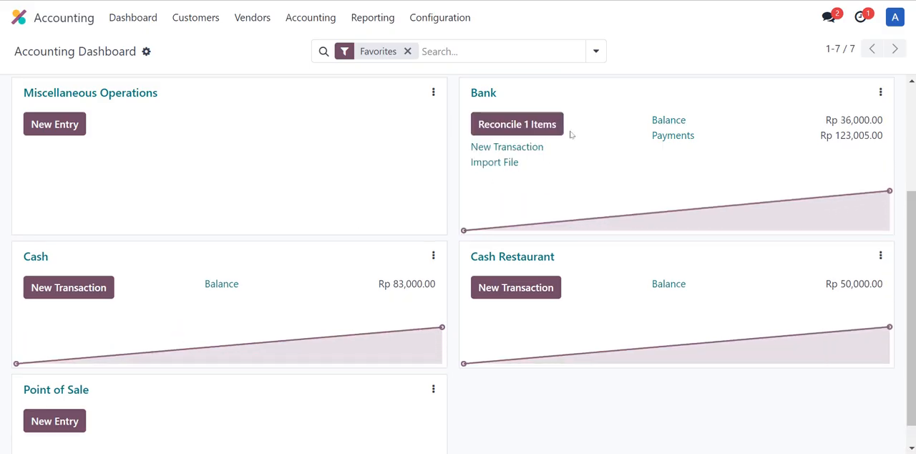
# Step: Reconcile the Rp 23,000 "pos" Bank transaction with the outstanding receipt PBNK1/2024/00004 for POS/00005 and validate the match
pyautogui.click(550, 126)
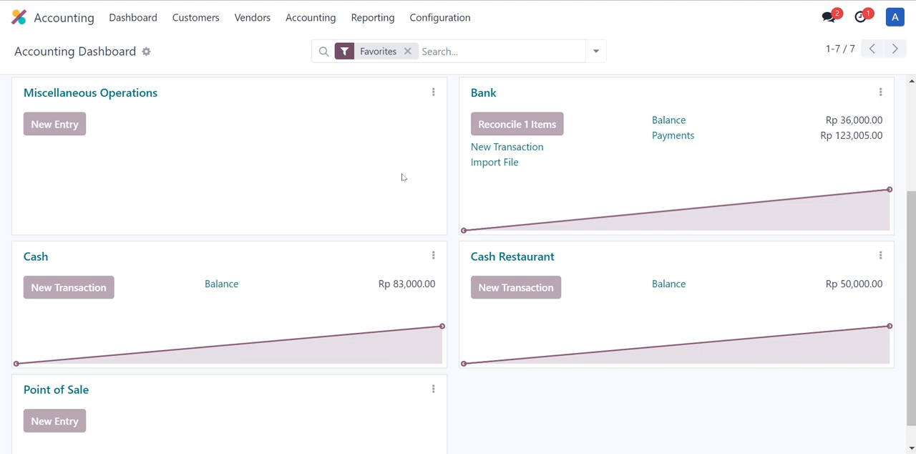
pyautogui.scroll(-3, 402, 177)
pyautogui.scroll(1, 402, 178)
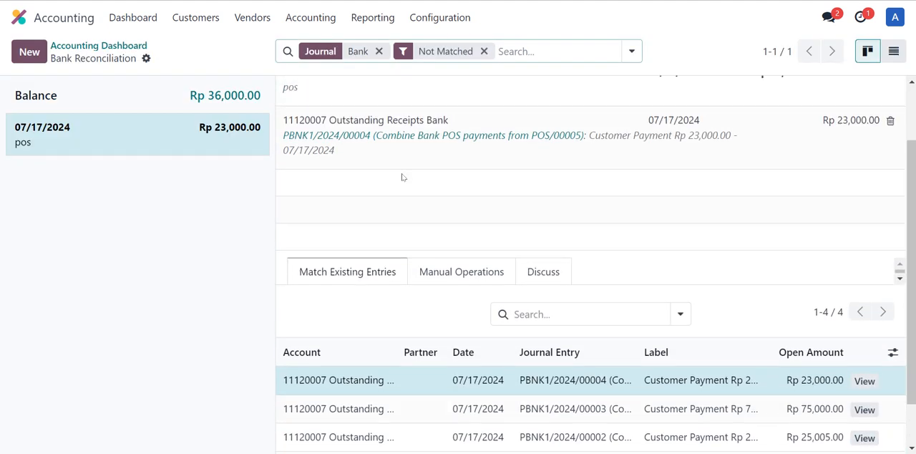
pyautogui.scroll(1, 402, 177)
pyautogui.scroll(-1, 402, 179)
pyautogui.scroll(1, 402, 181)
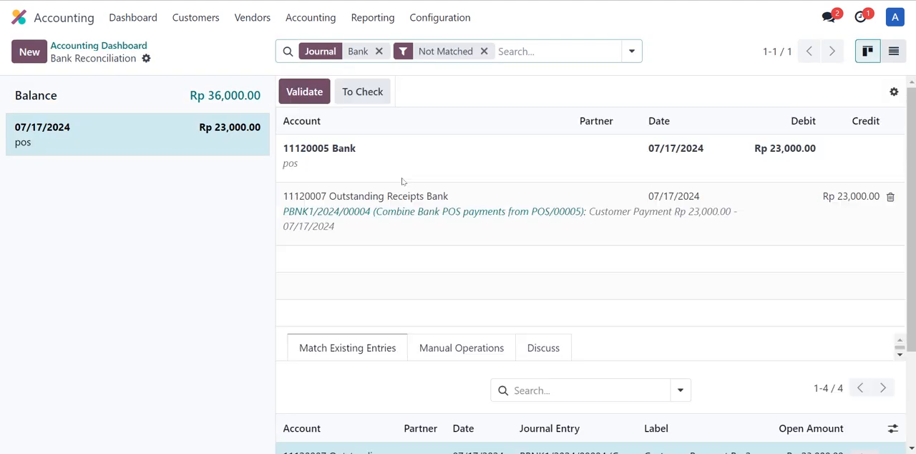
pyautogui.scroll(-2, 402, 181)
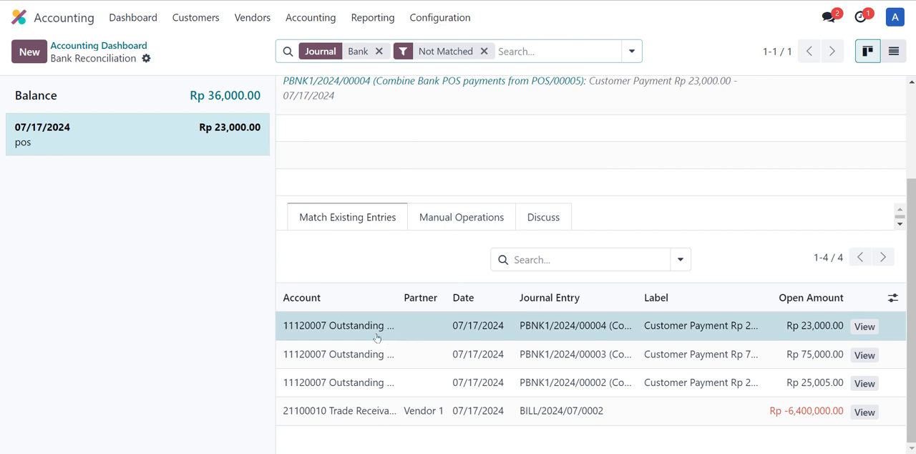
pyautogui.click(377, 338)
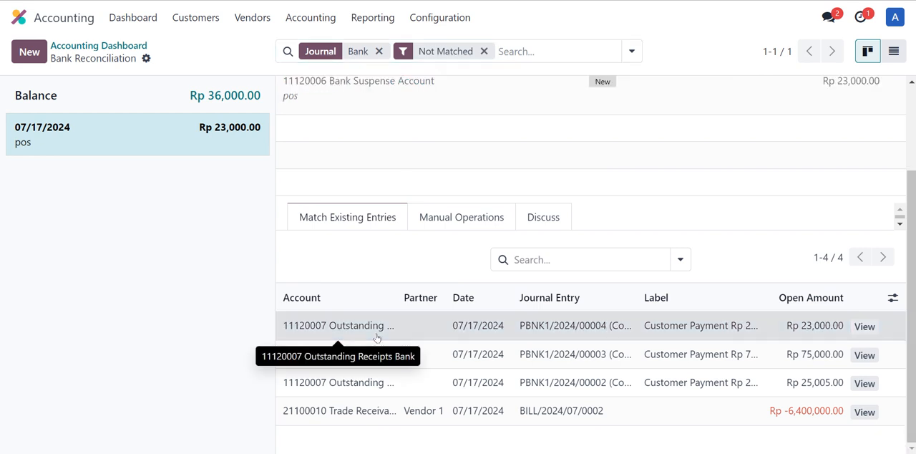
pyautogui.click(387, 354)
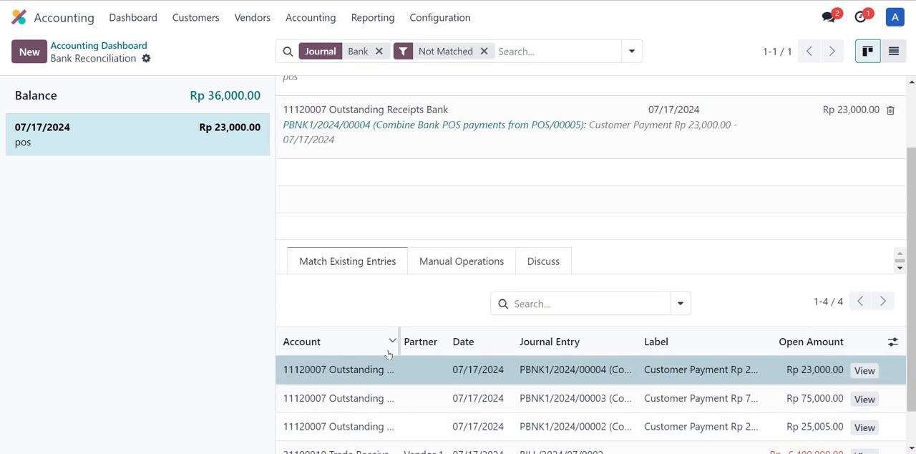
pyautogui.scroll(2, 568, 372)
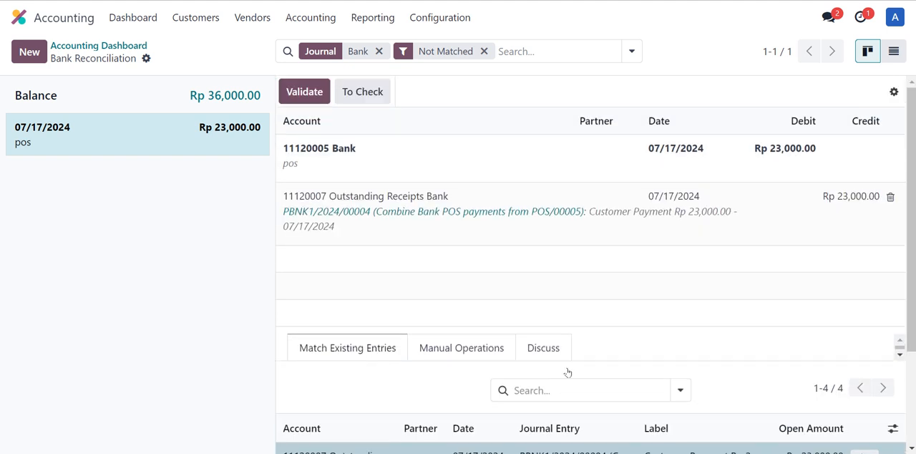
pyautogui.click(310, 96)
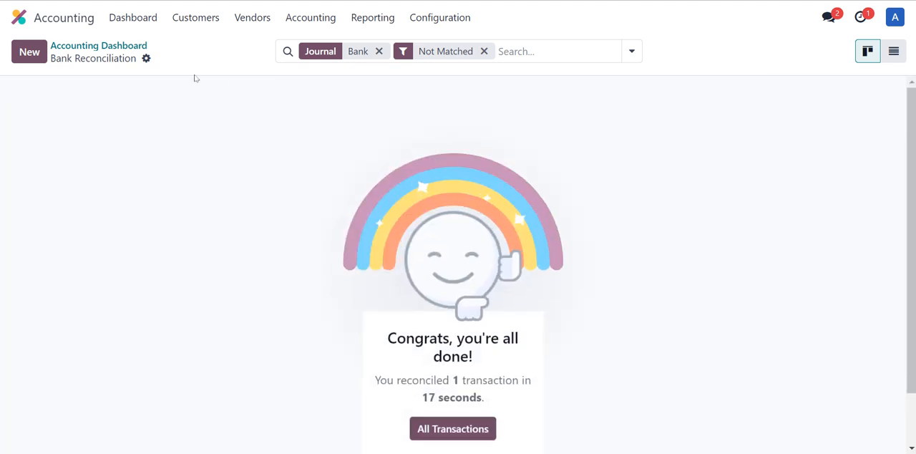
# Step: Return to the Accounting dashboard, review the journal cards for Bank and Cash, and switch to the Point of Sale app
pyautogui.click(131, 52)
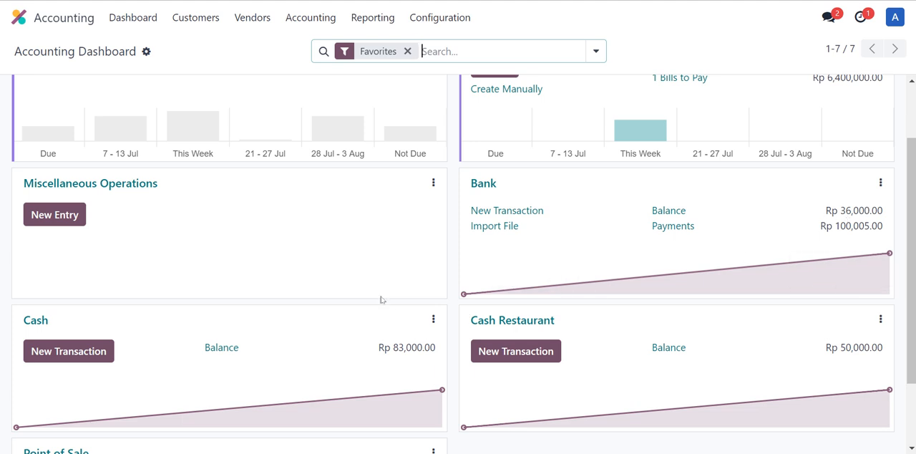
pyautogui.scroll(-2, 382, 299)
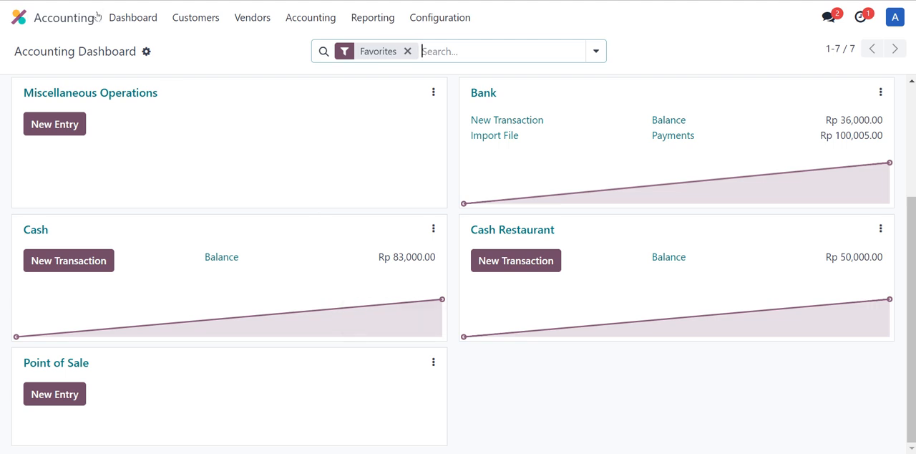
pyautogui.click(19, 18)
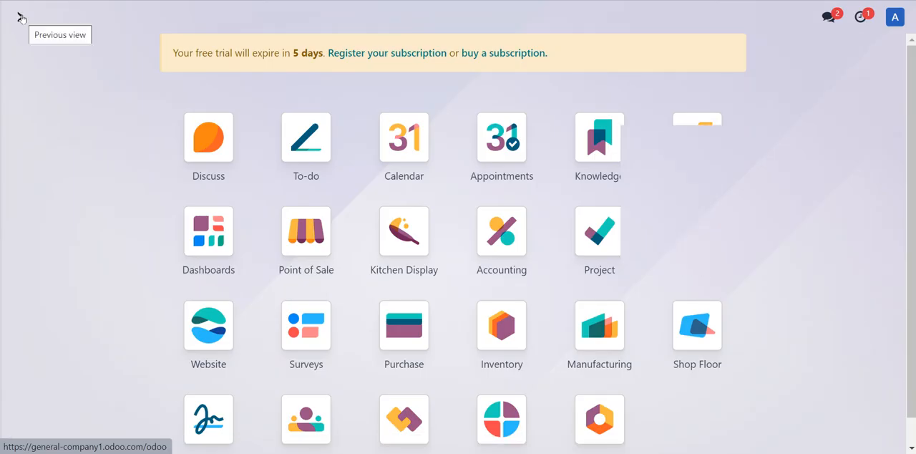
pyautogui.click(287, 240)
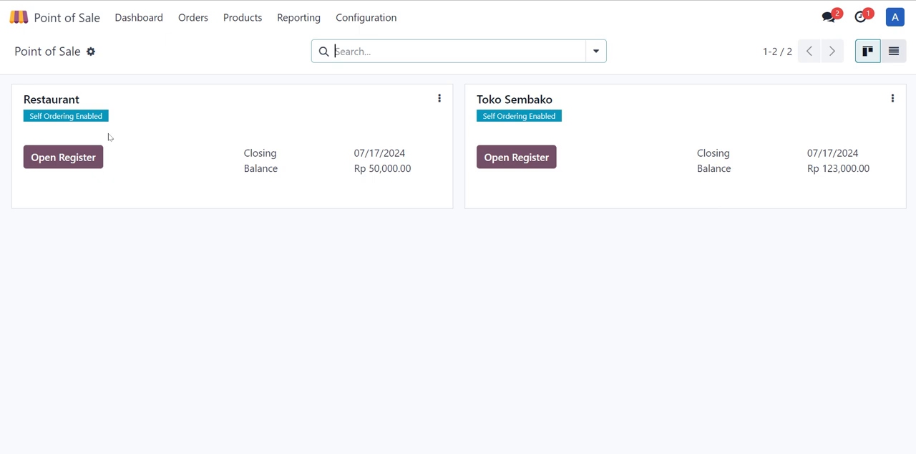